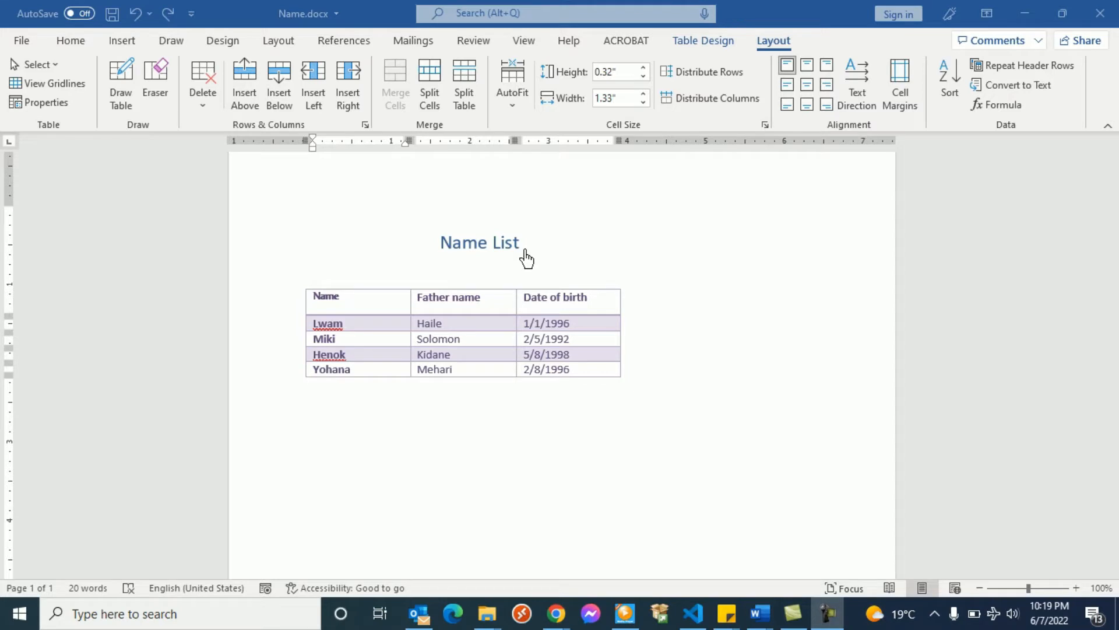
Examine the row height and column width for cells in the header and first data row, and the table deletion options.
click(387, 300)
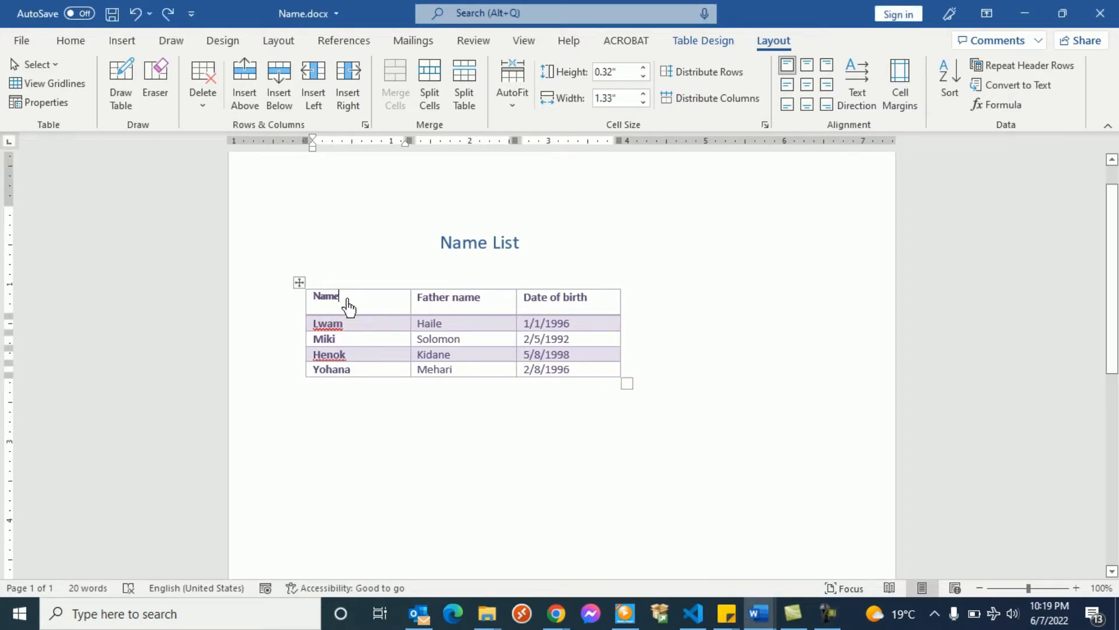
click(622, 74)
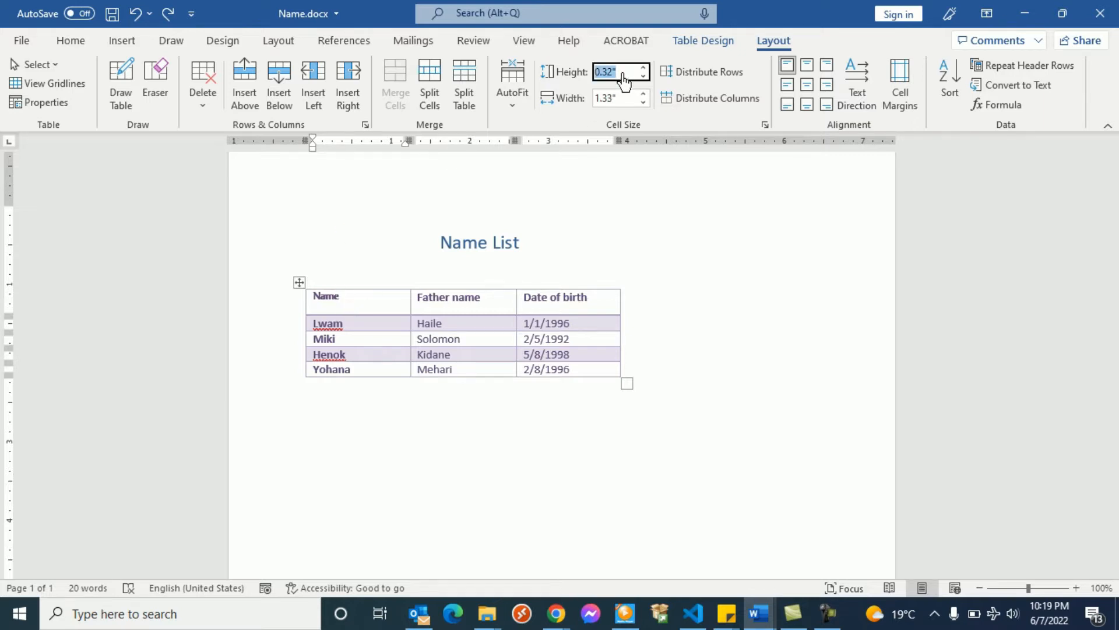
click(622, 77)
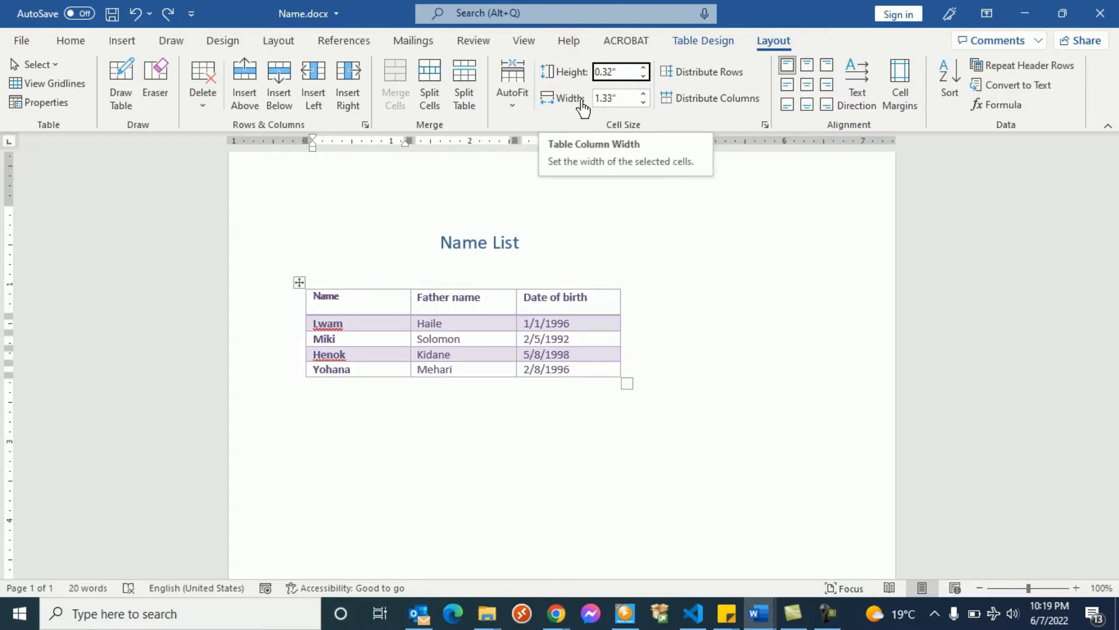
click(400, 348)
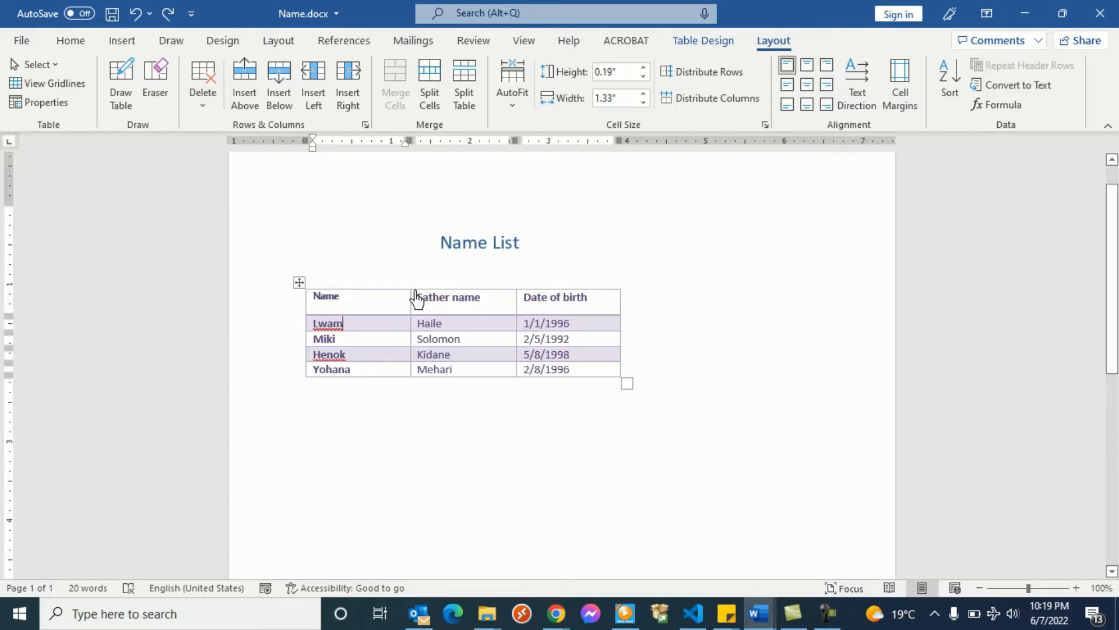
click(618, 72)
click(531, 321)
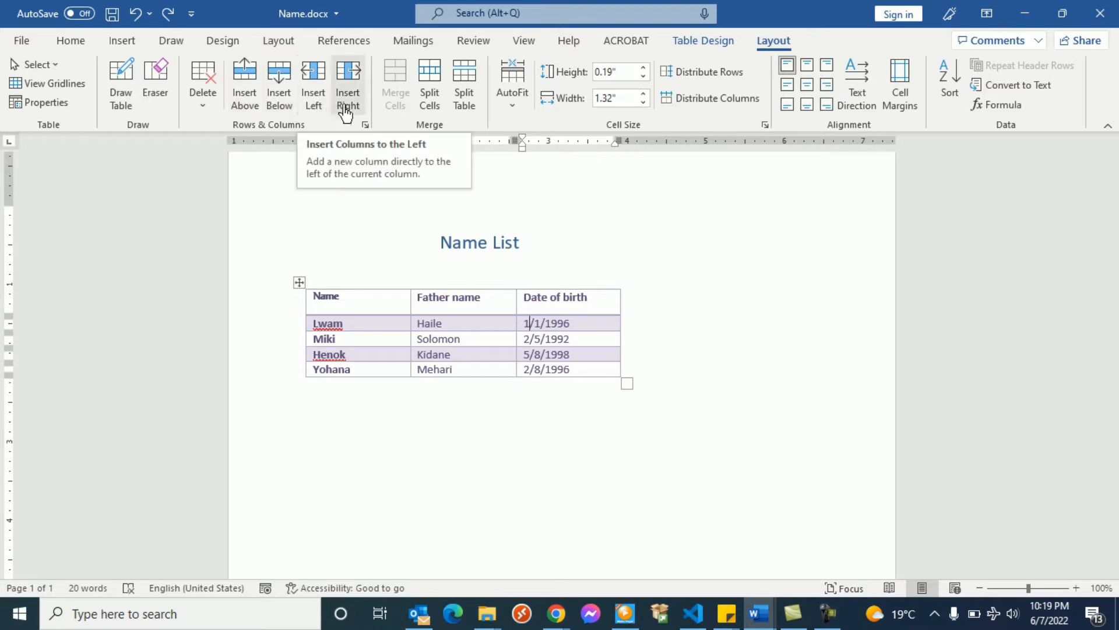
click(202, 108)
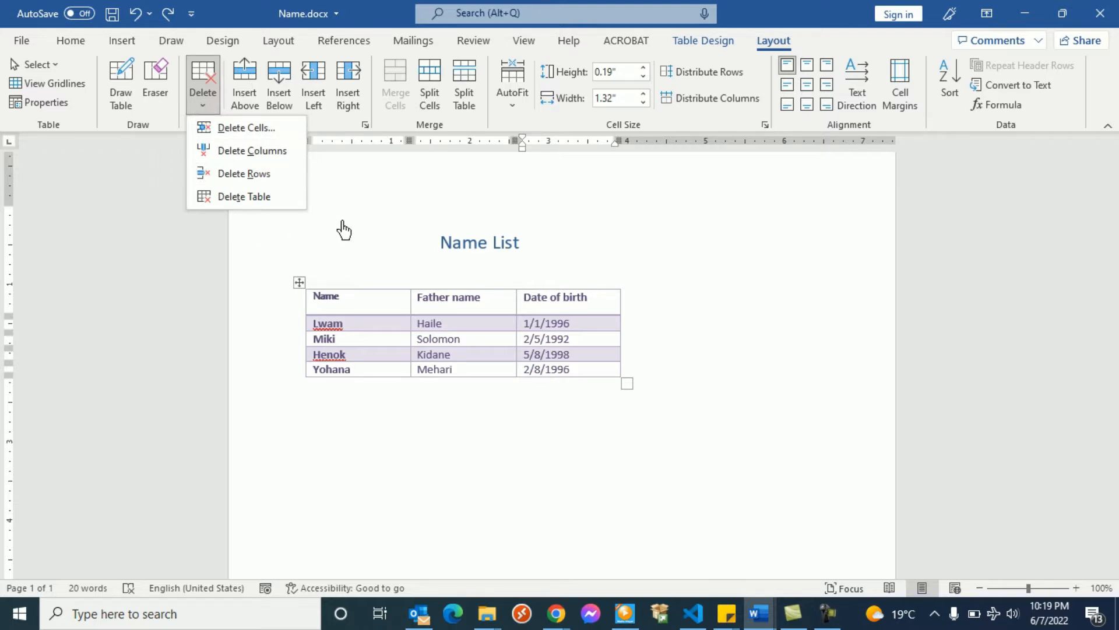
click(249, 229)
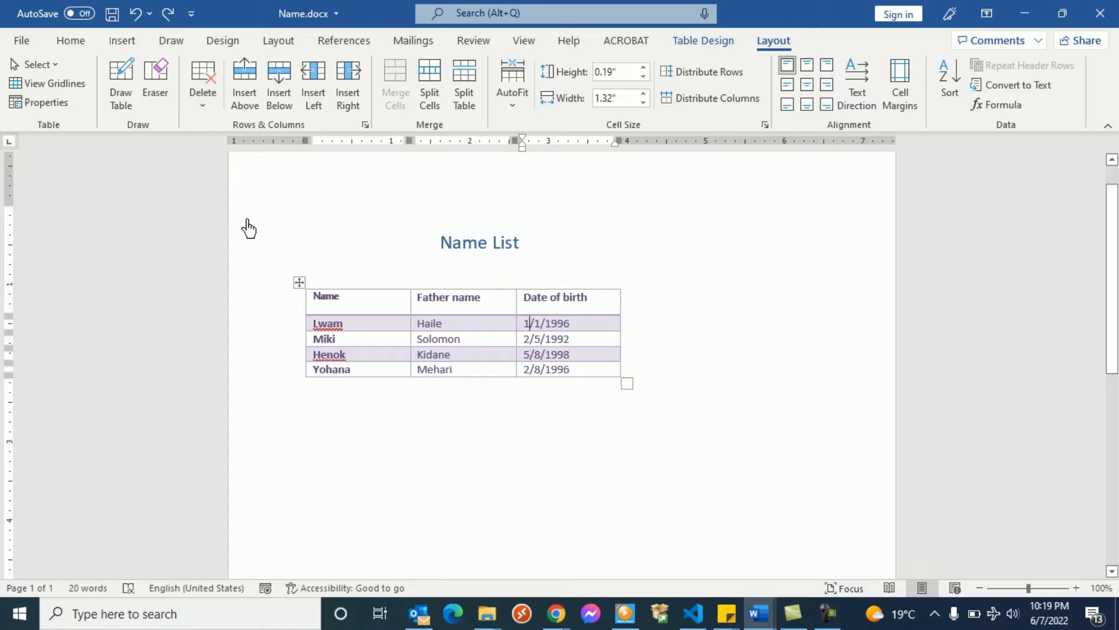
Insert an empty row below the header row and delete that row again.
click(357, 313)
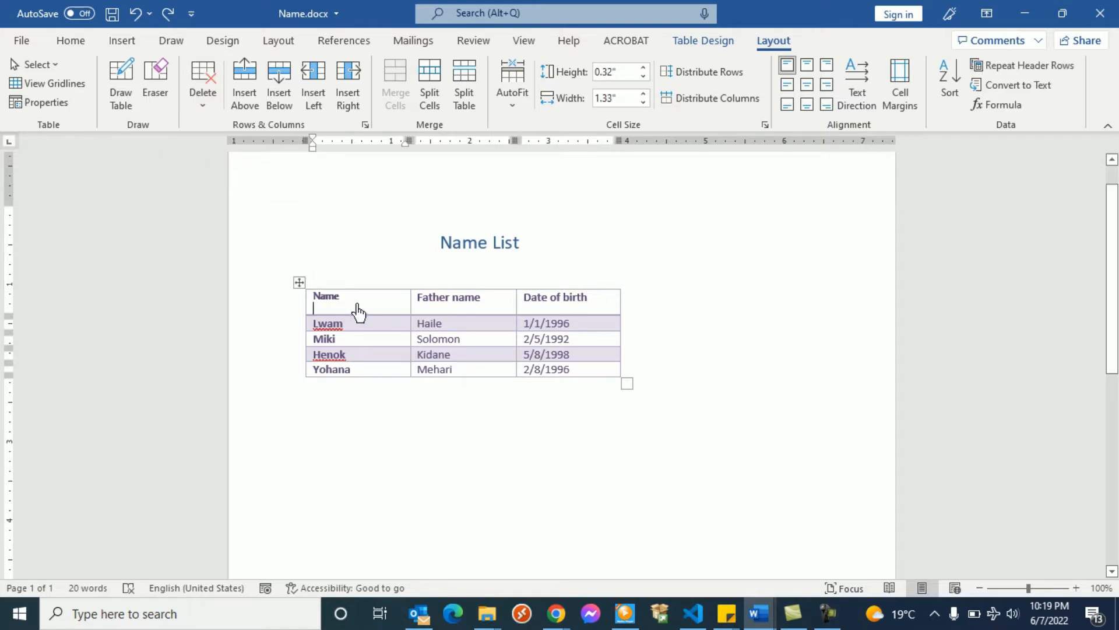
click(272, 95)
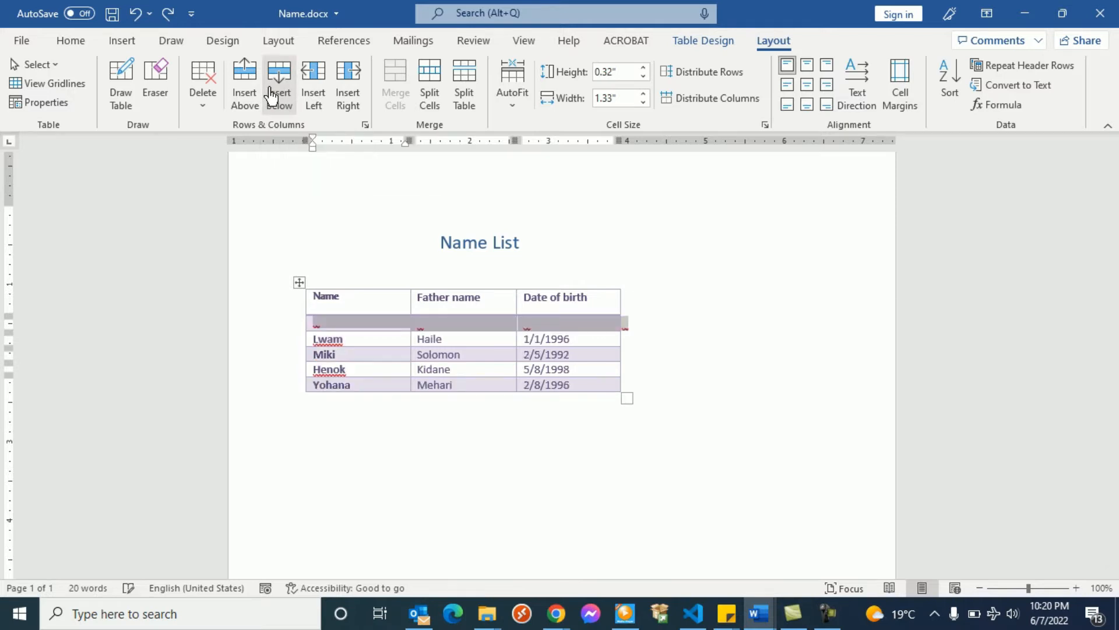
click(379, 324)
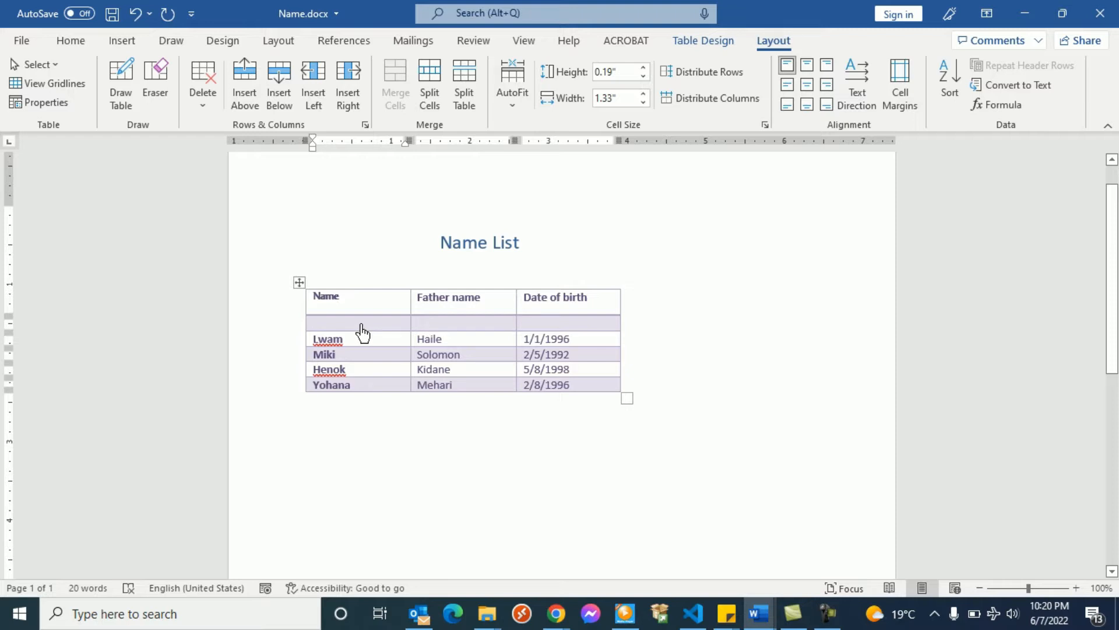
click(207, 109)
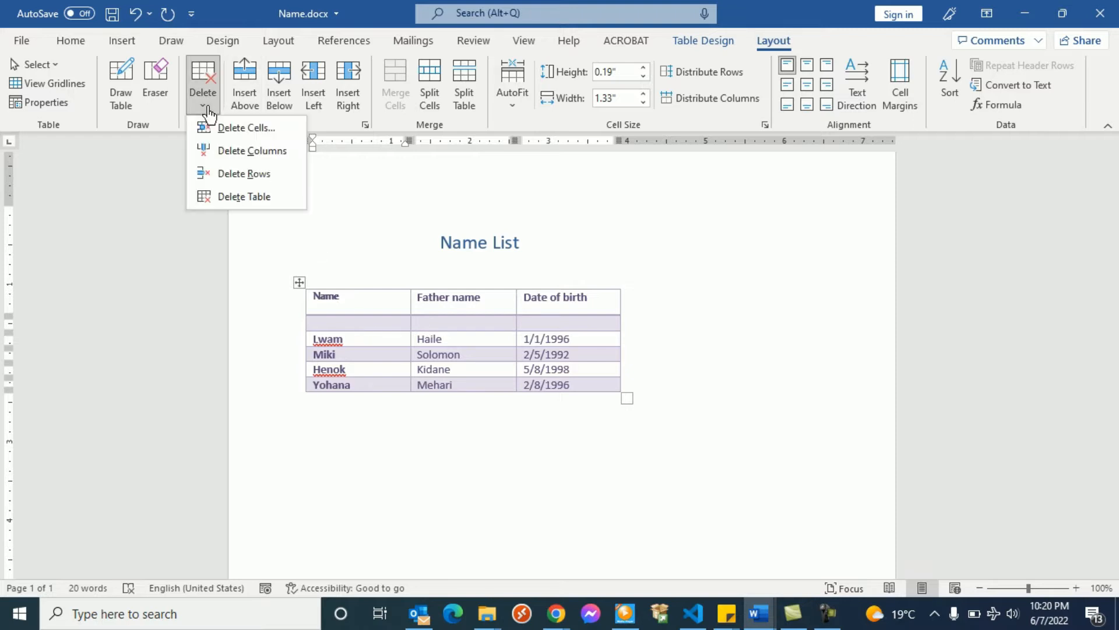
click(225, 175)
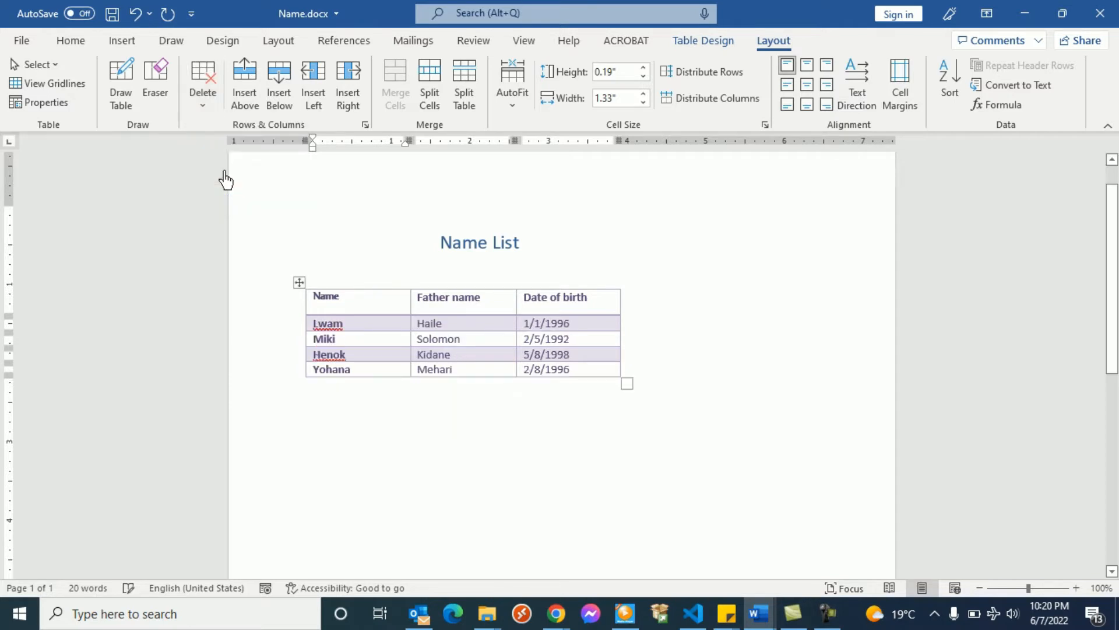
Insert an empty row above the header row of the table.
click(353, 310)
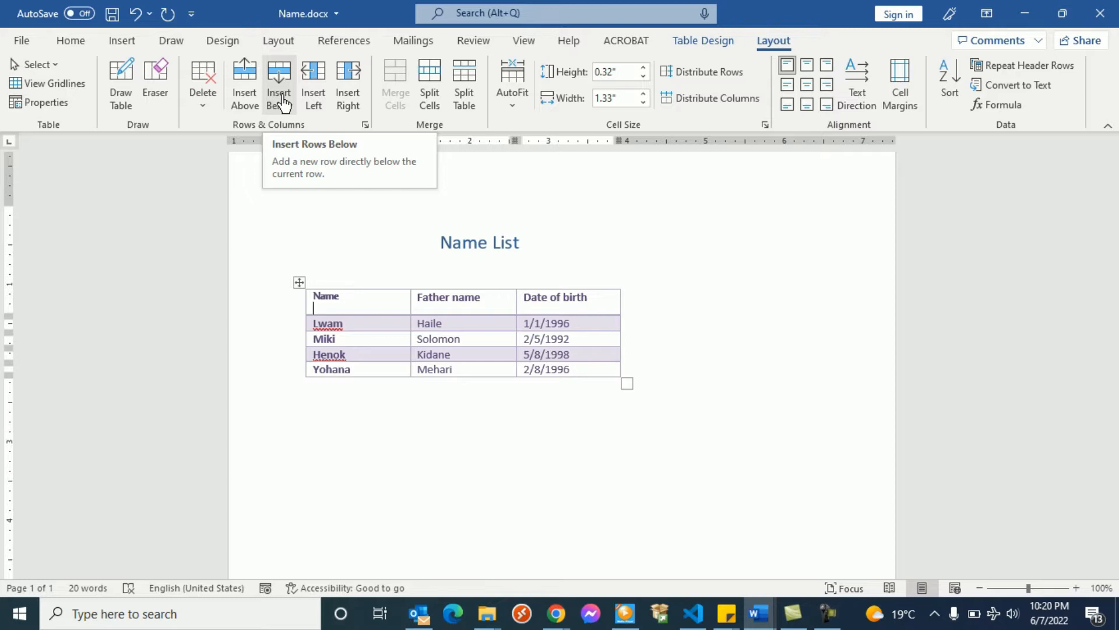
click(249, 102)
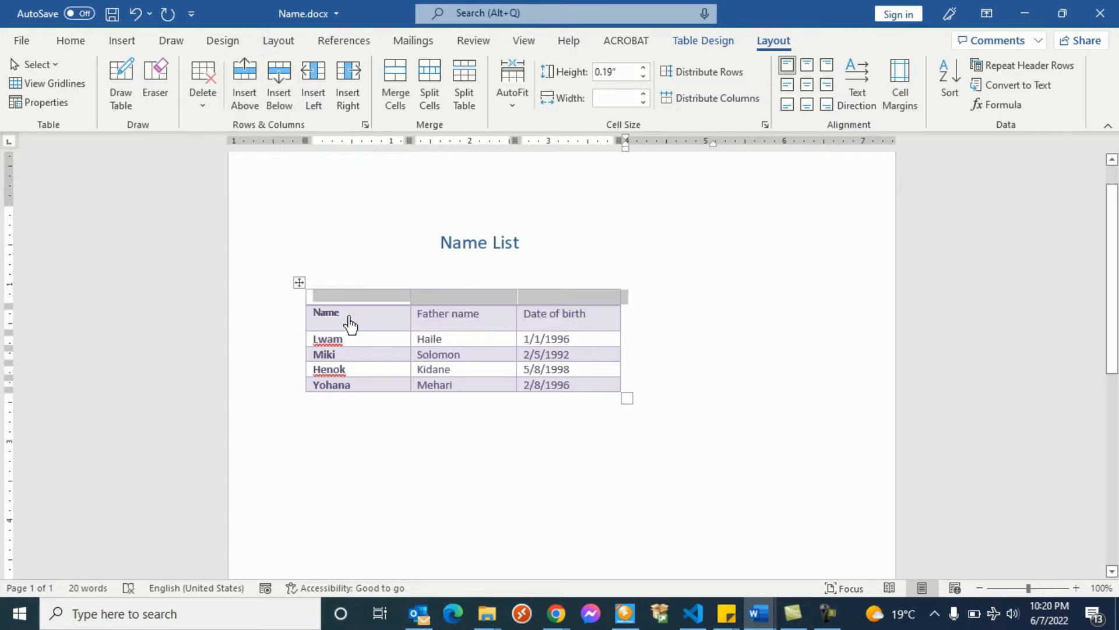
click(356, 297)
click(434, 299)
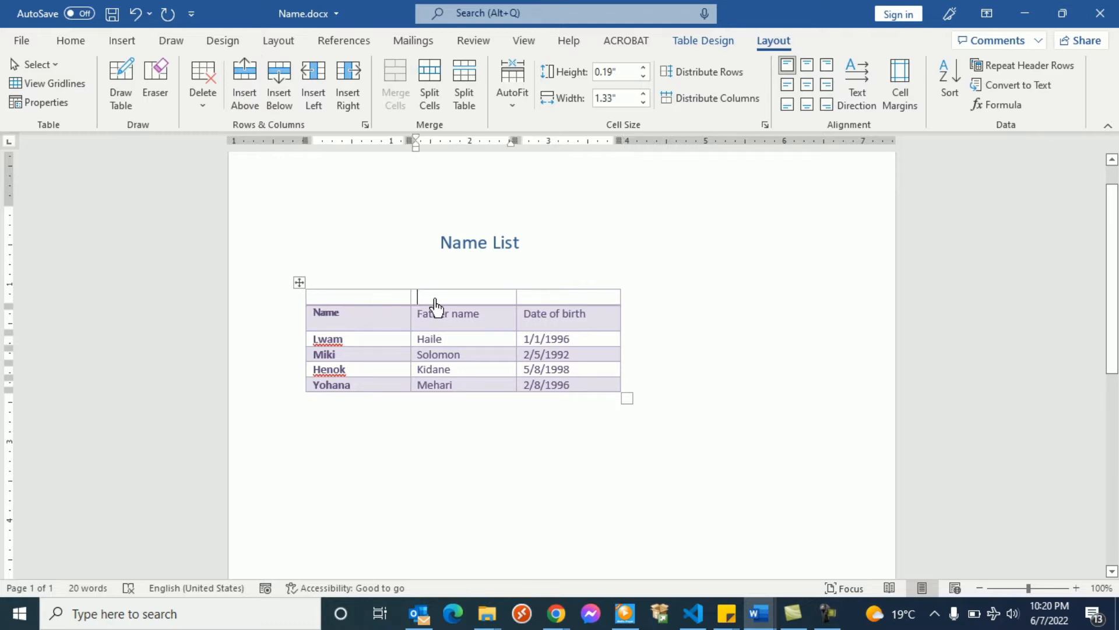
click(532, 300)
Insert an empty column to the right of the Date of birth column and delete that column again.
click(603, 324)
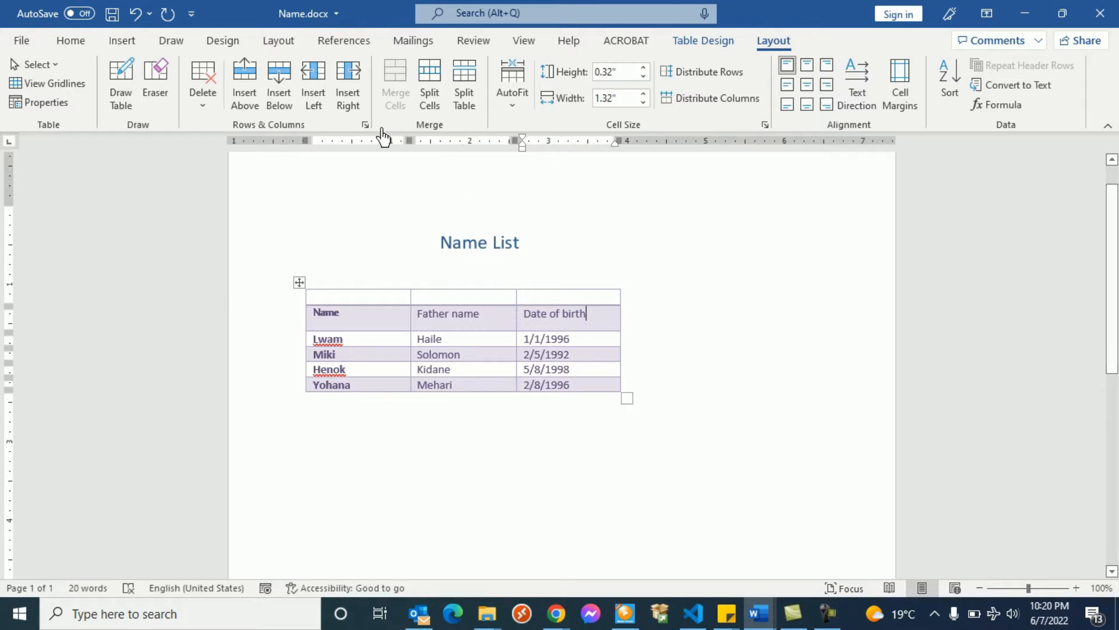
click(350, 110)
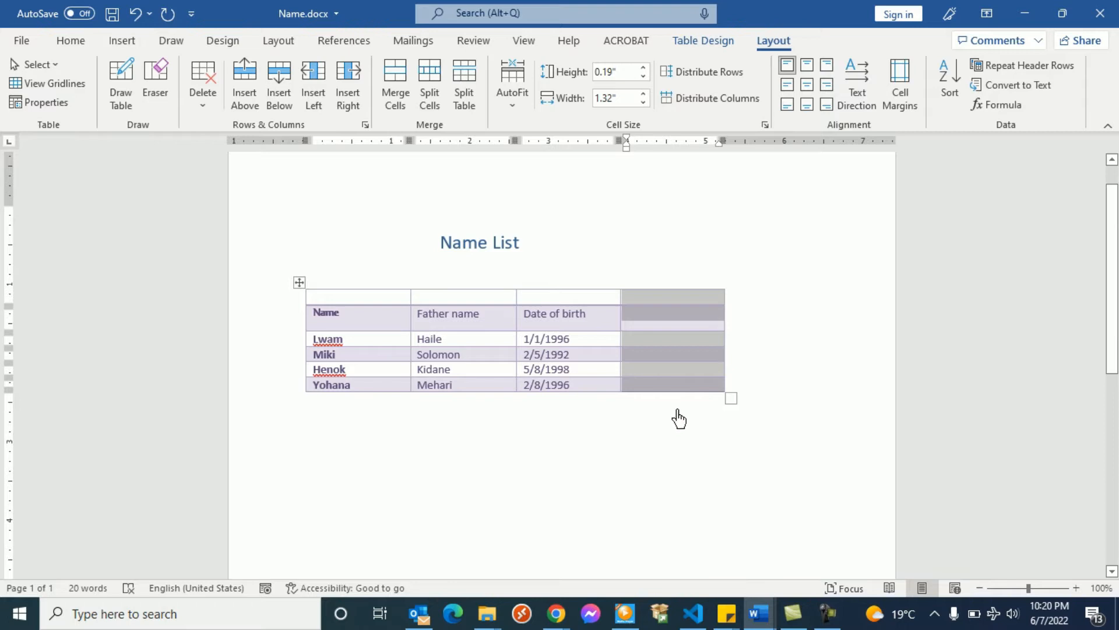
click(649, 324)
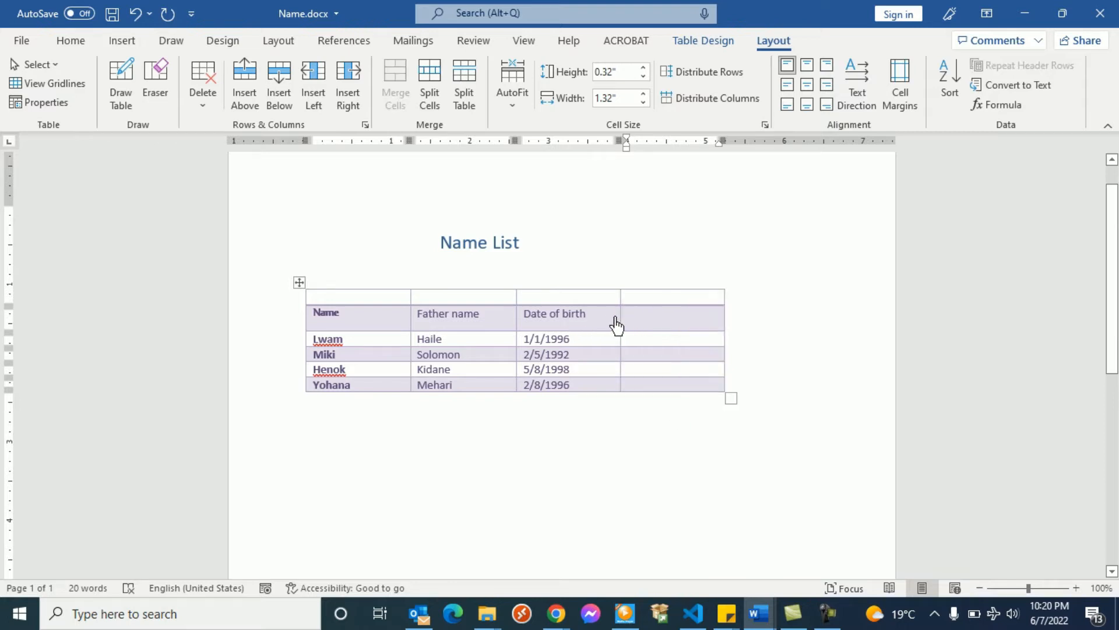
text(fs)
key(BackSpace)
key(BackSpace)
click(205, 102)
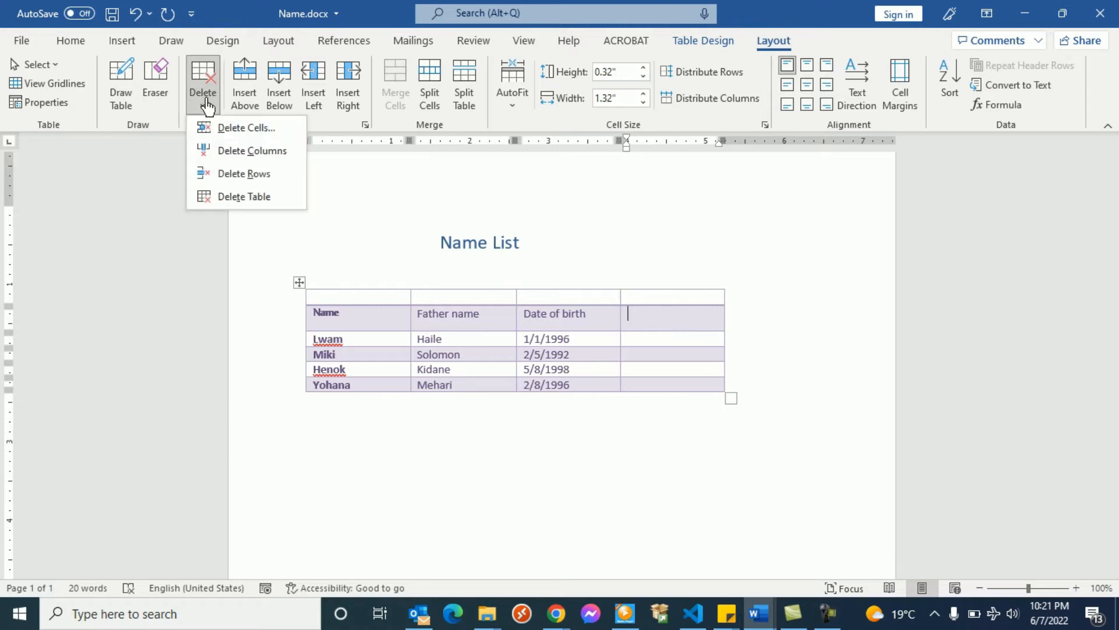
click(231, 153)
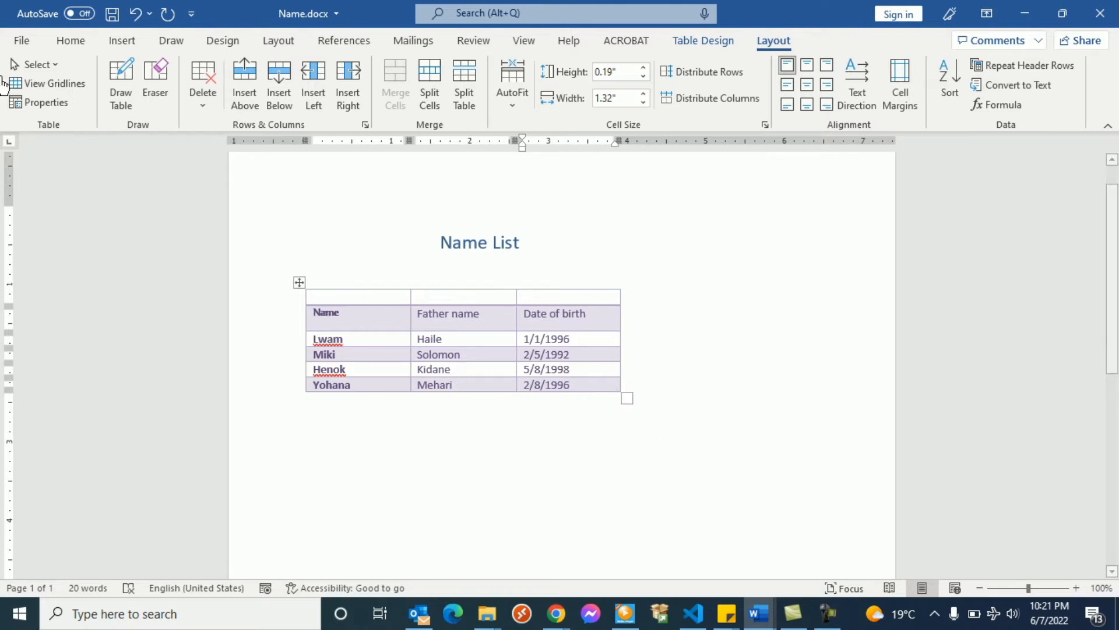
Set the table's preferred width to 100 percent and keep its alignment Left in the table properties.
click(41, 108)
drag(475, 121, 760, 146)
click(693, 213)
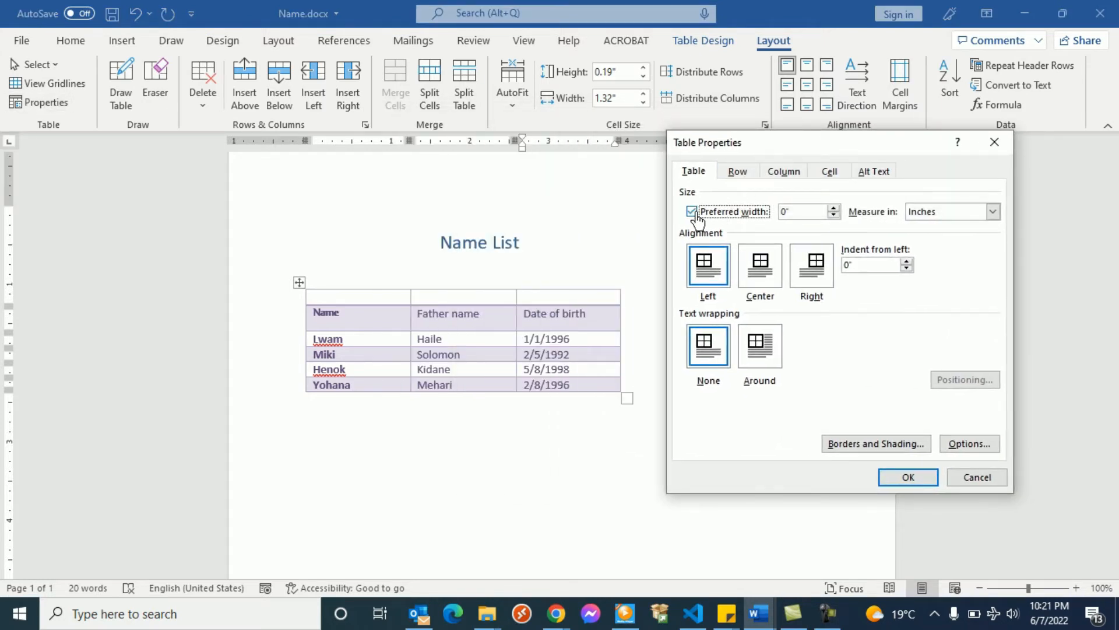
click(834, 208)
text(100)
click(766, 285)
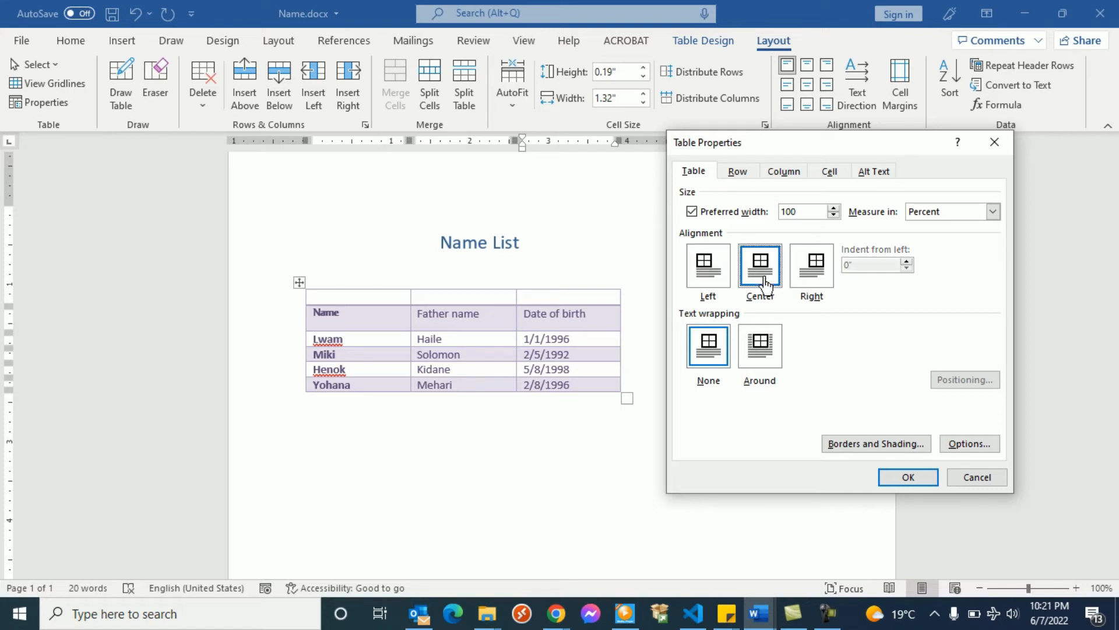
click(707, 275)
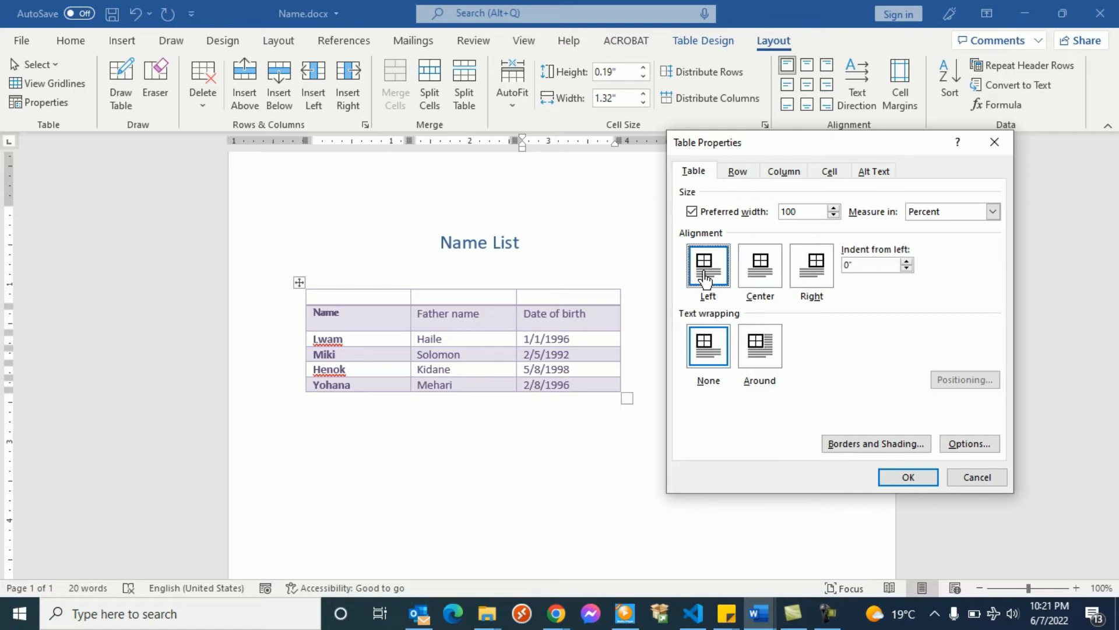
click(904, 479)
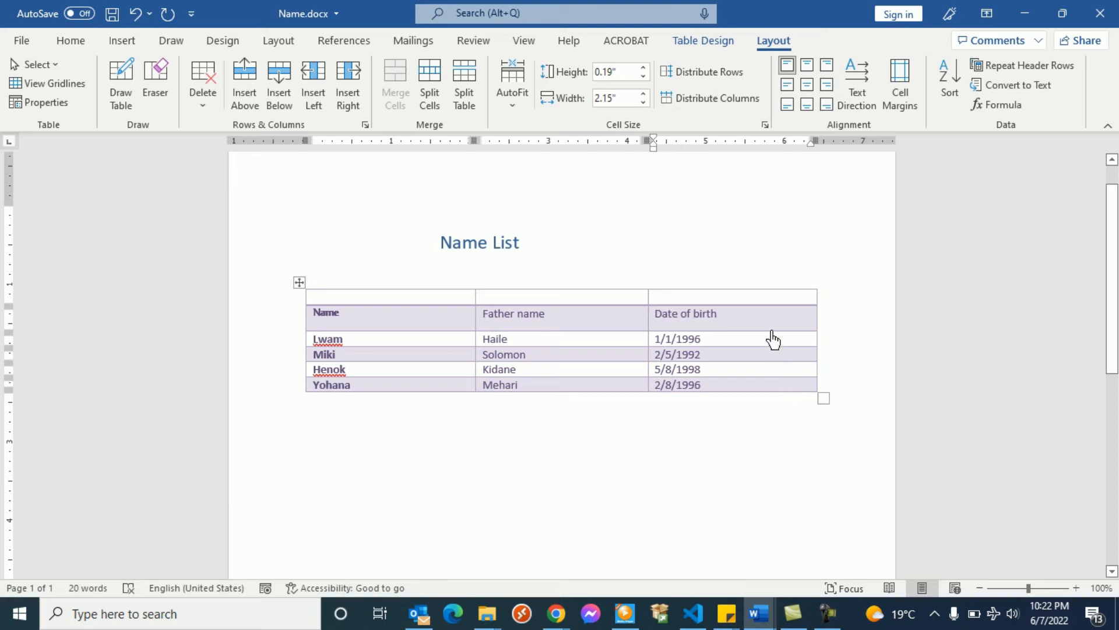
Insert an empty row below the last row of the table.
click(439, 388)
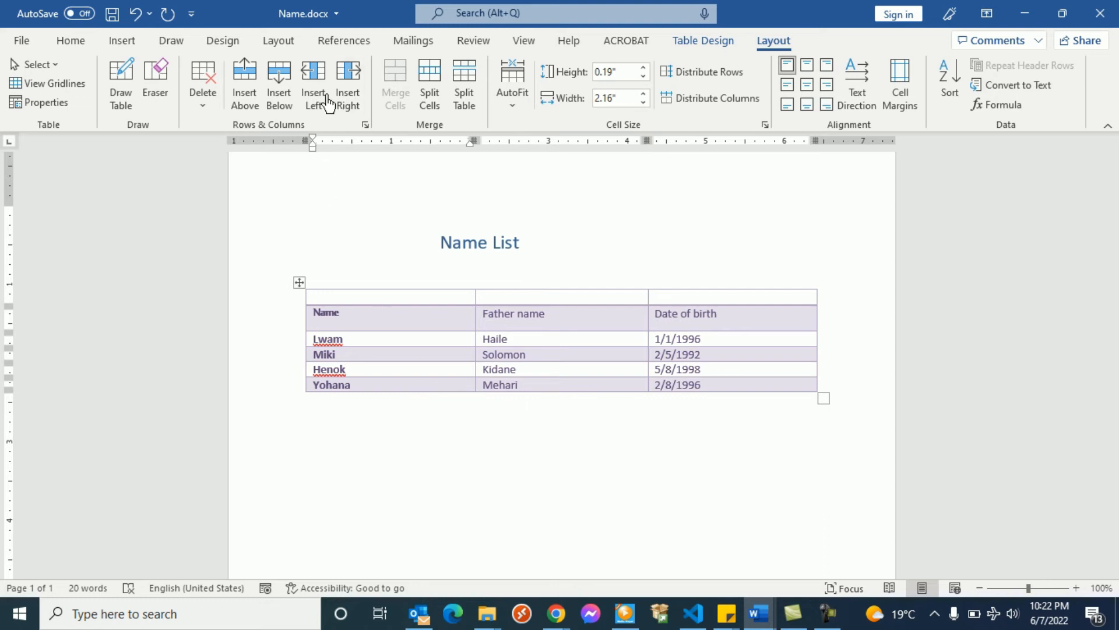
click(280, 99)
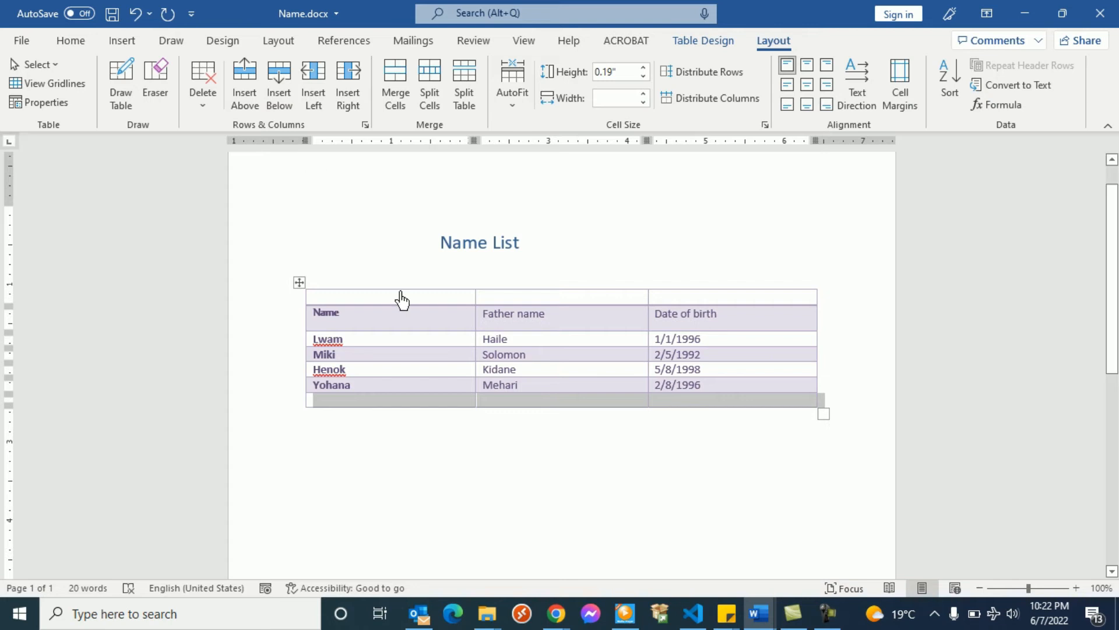
click(509, 299)
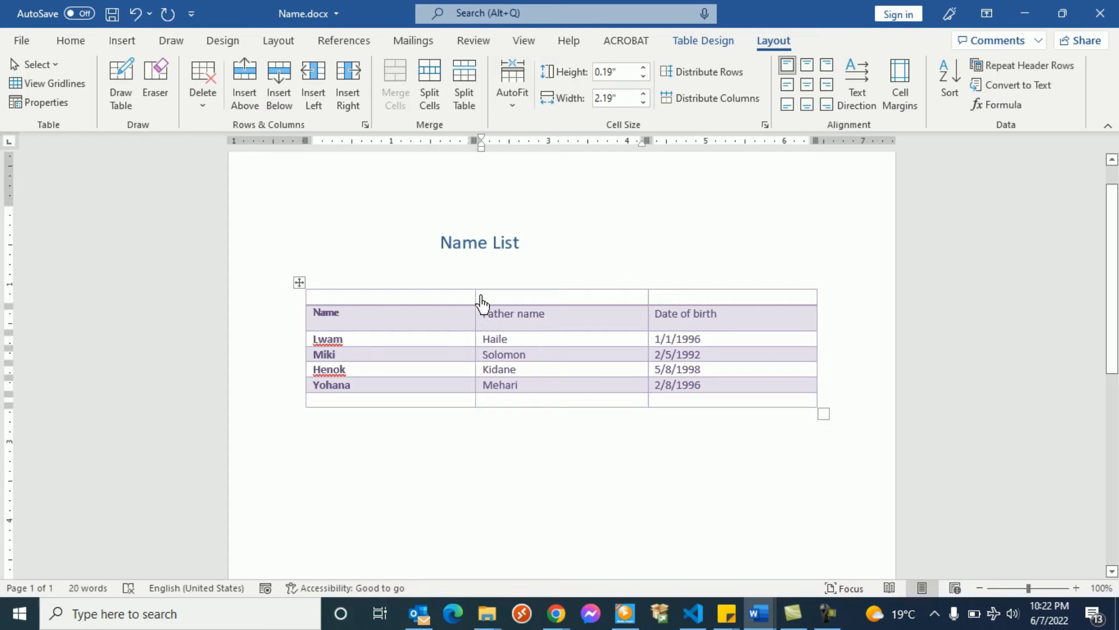
Change the font color of the "Name List" title above the table to white.
click(442, 250)
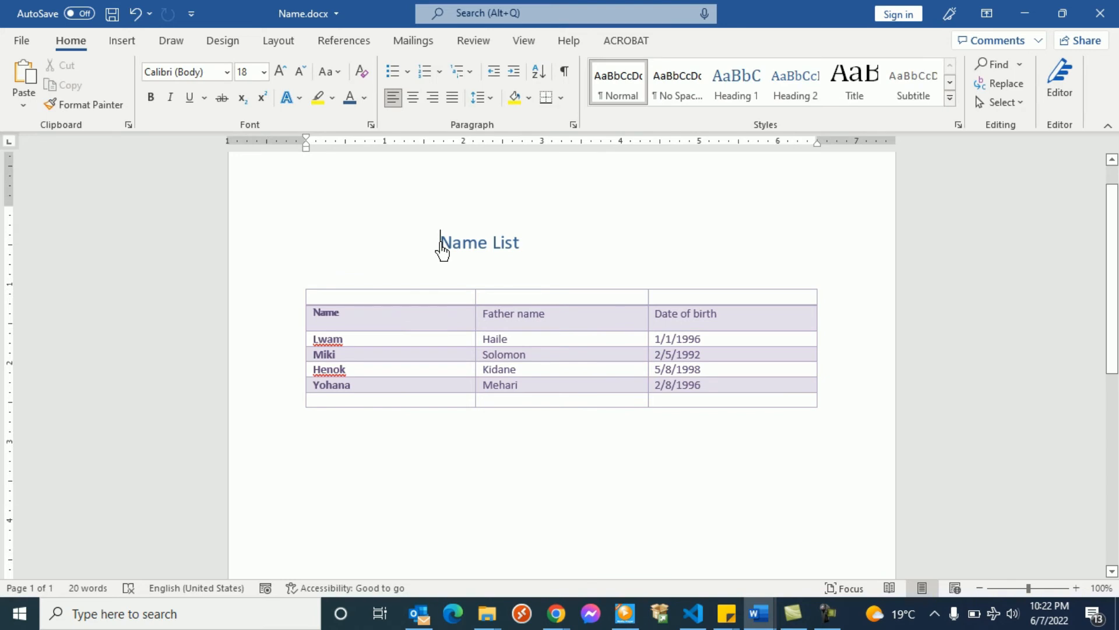
click(540, 254)
key(shift+Left)
key(shift+Left)
key(shift+Left)
key(shift+Left)
key(shift+Left)
key(shift+Left)
key(shift+Left)
key(shift+Left)
key(shift+Left)
key(shift+Left)
key(shift+Left)
key(shift+Left)
key(shift+Left)
key(shift+Left)
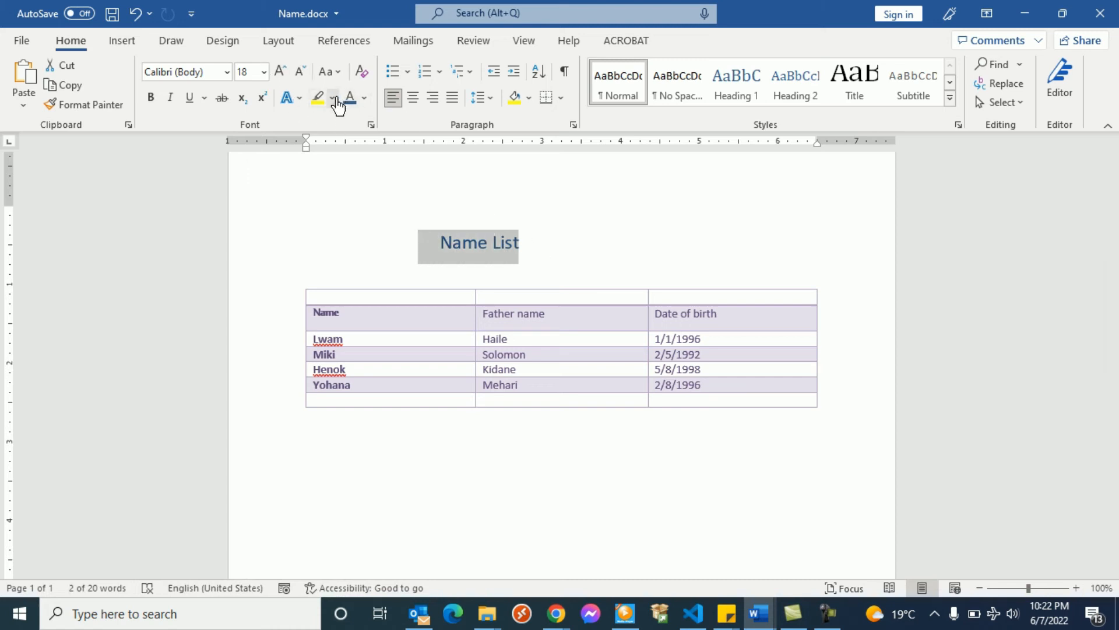
click(355, 104)
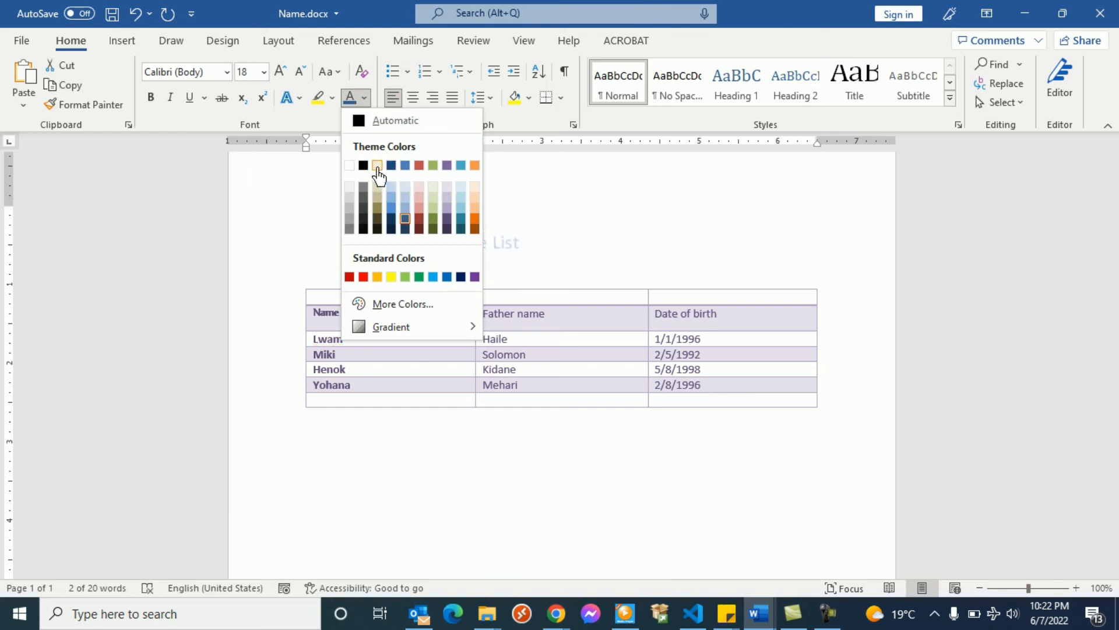
click(350, 166)
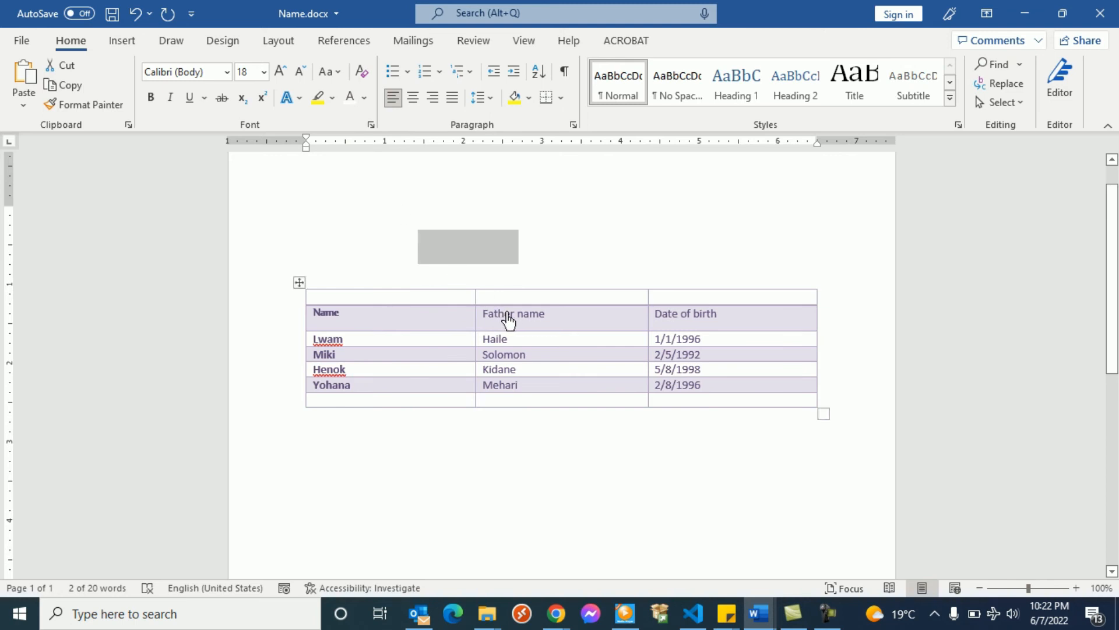
Move the "Name List" title from above the table into the first cell of the empty top row.
key(Delete)
click(439, 299)
click(434, 300)
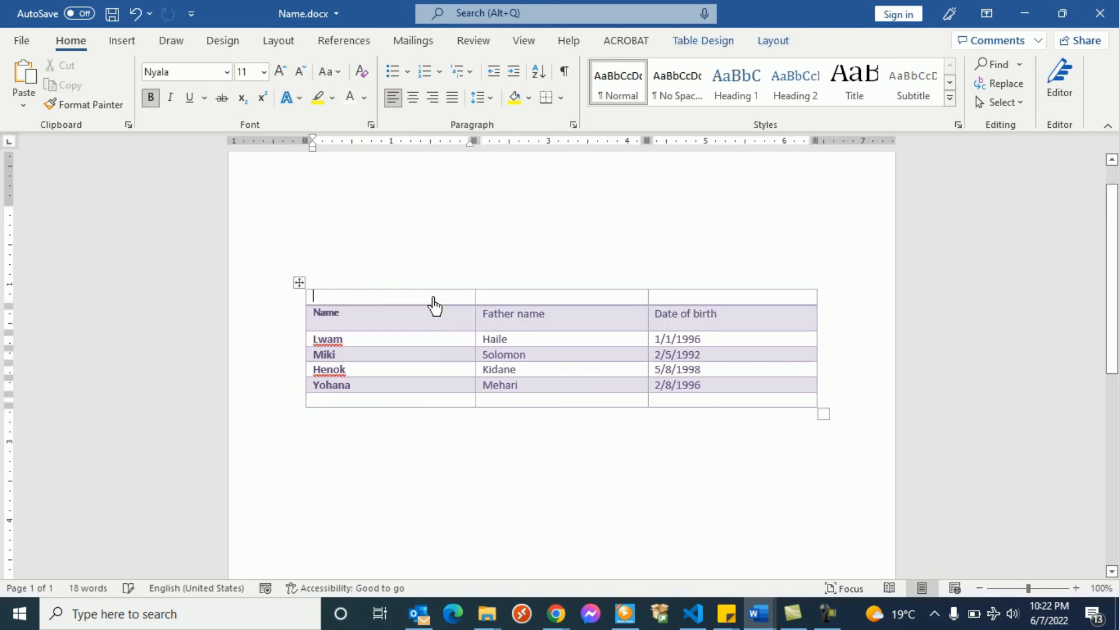
key(ctrl+v)
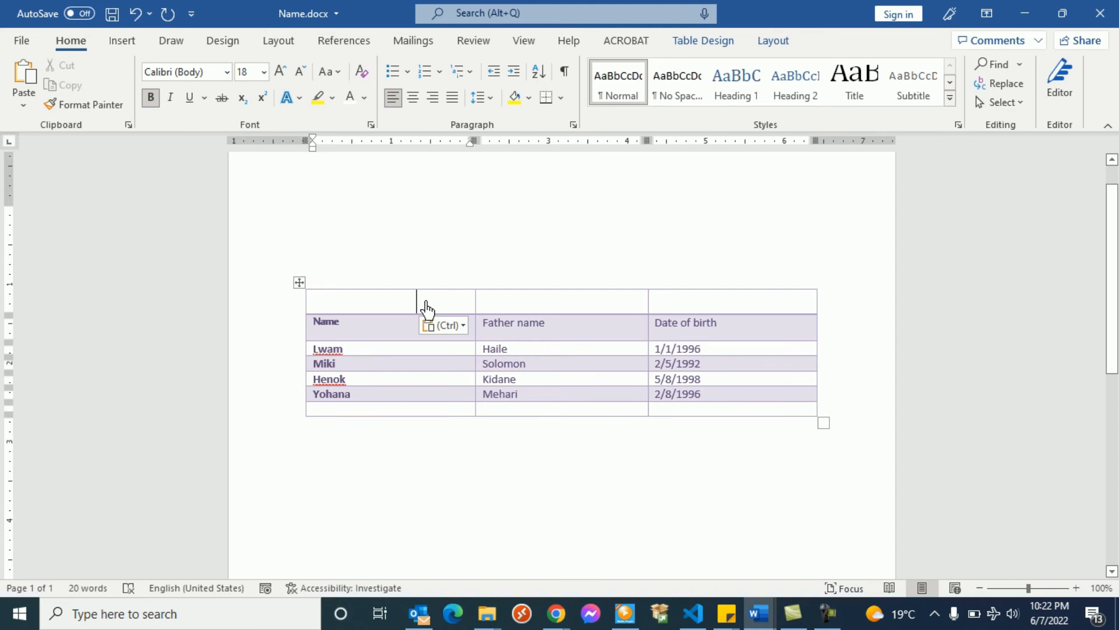
Select the title in the table's first cell and open the font color choices for it.
click(312, 308)
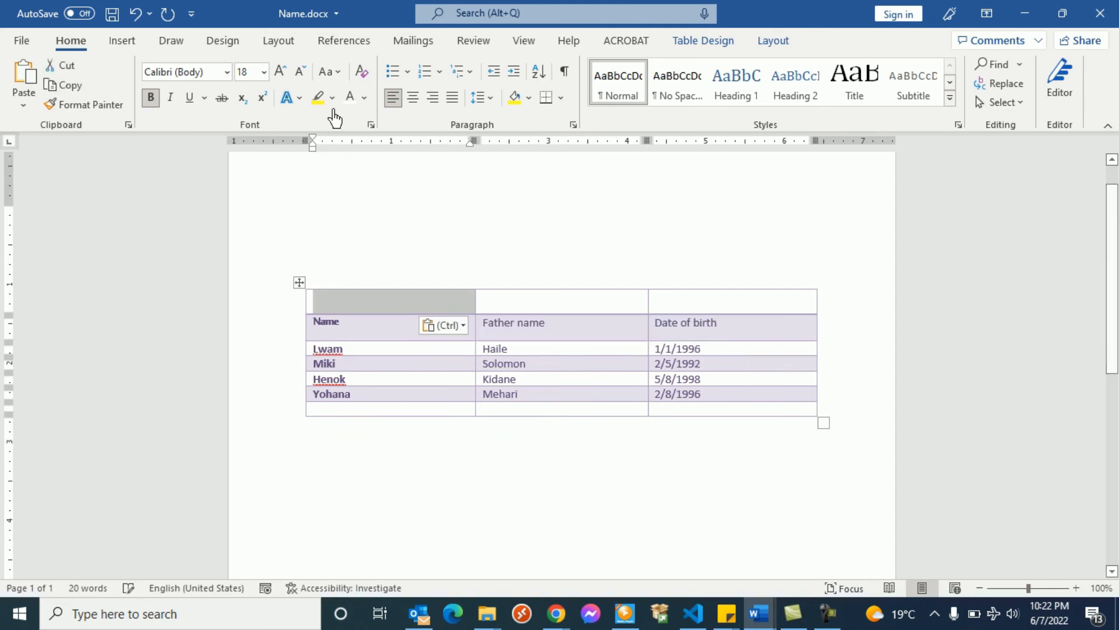
click(364, 97)
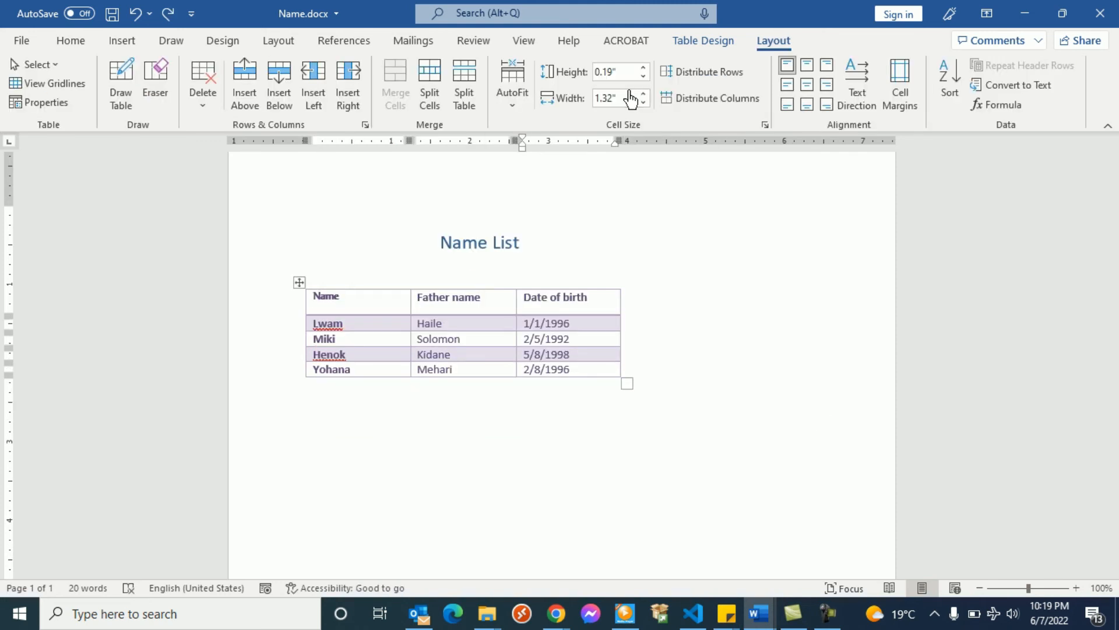